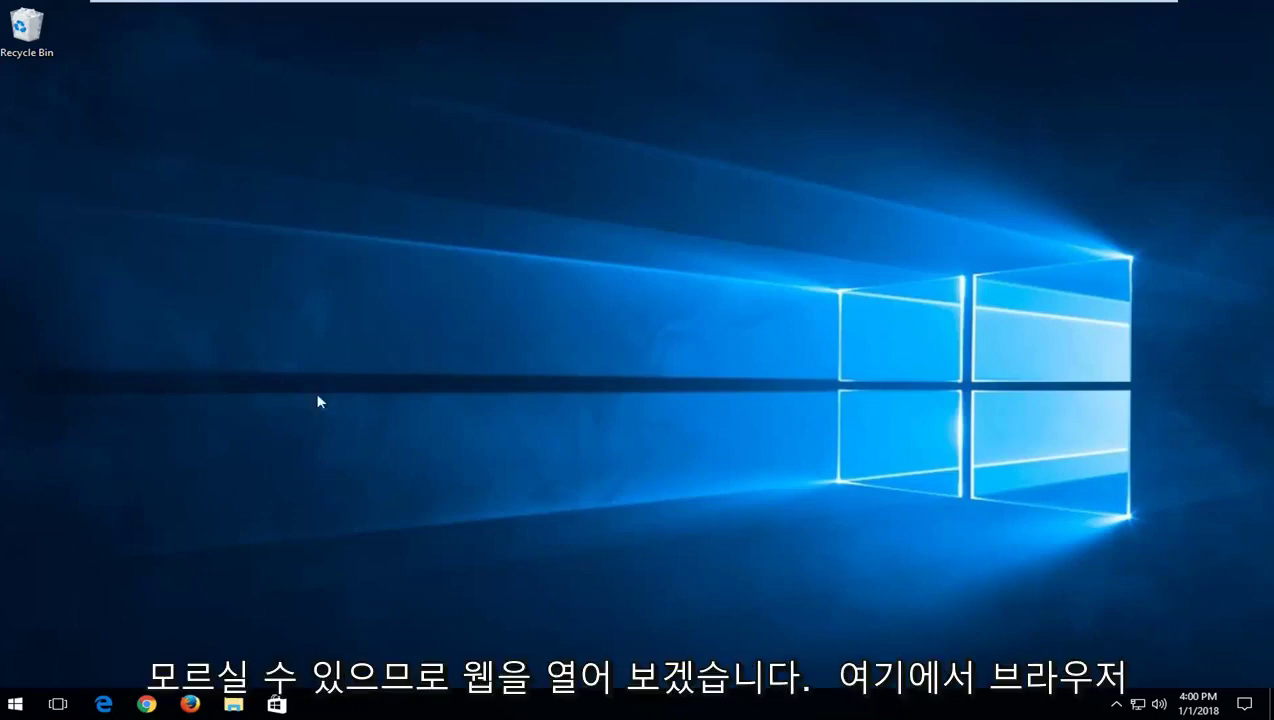
# Step: Search Google for 'ccleaner' in Chrome and maximize the browser window
pyautogui.click(148, 702)
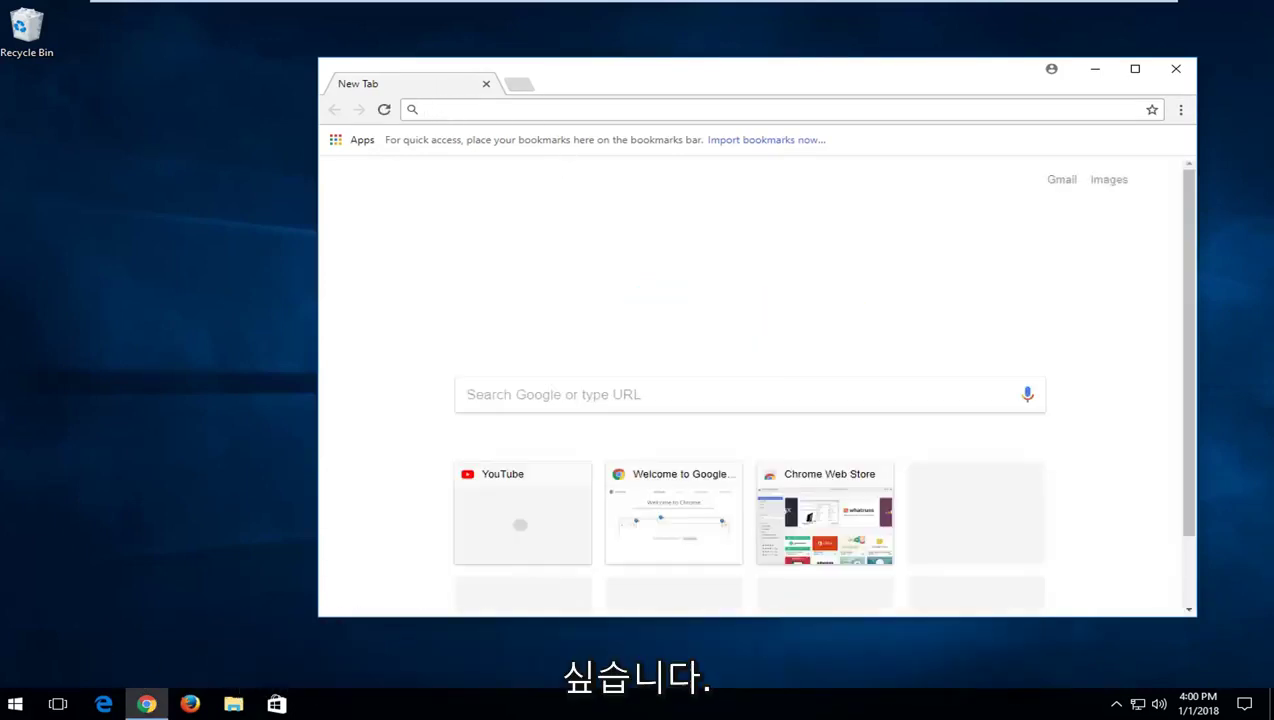
pyautogui.write('ccleaner')
pyautogui.press('Return')
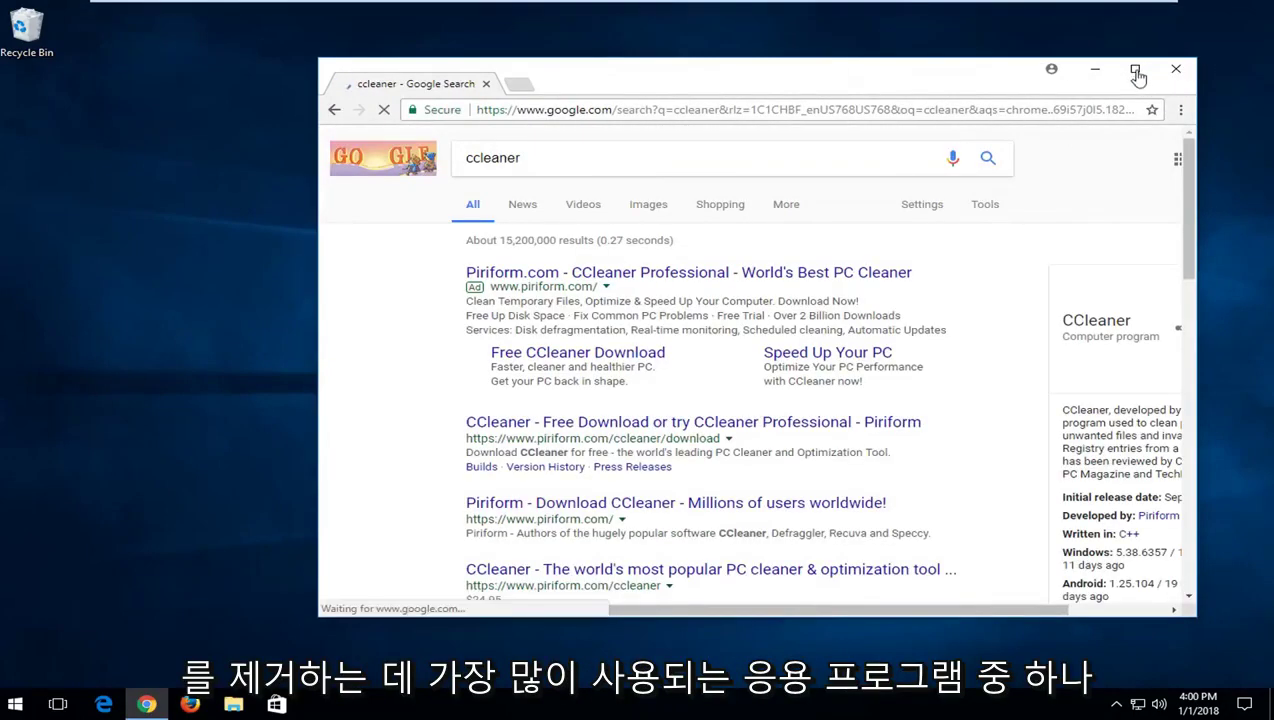
pyautogui.click(1136, 70)
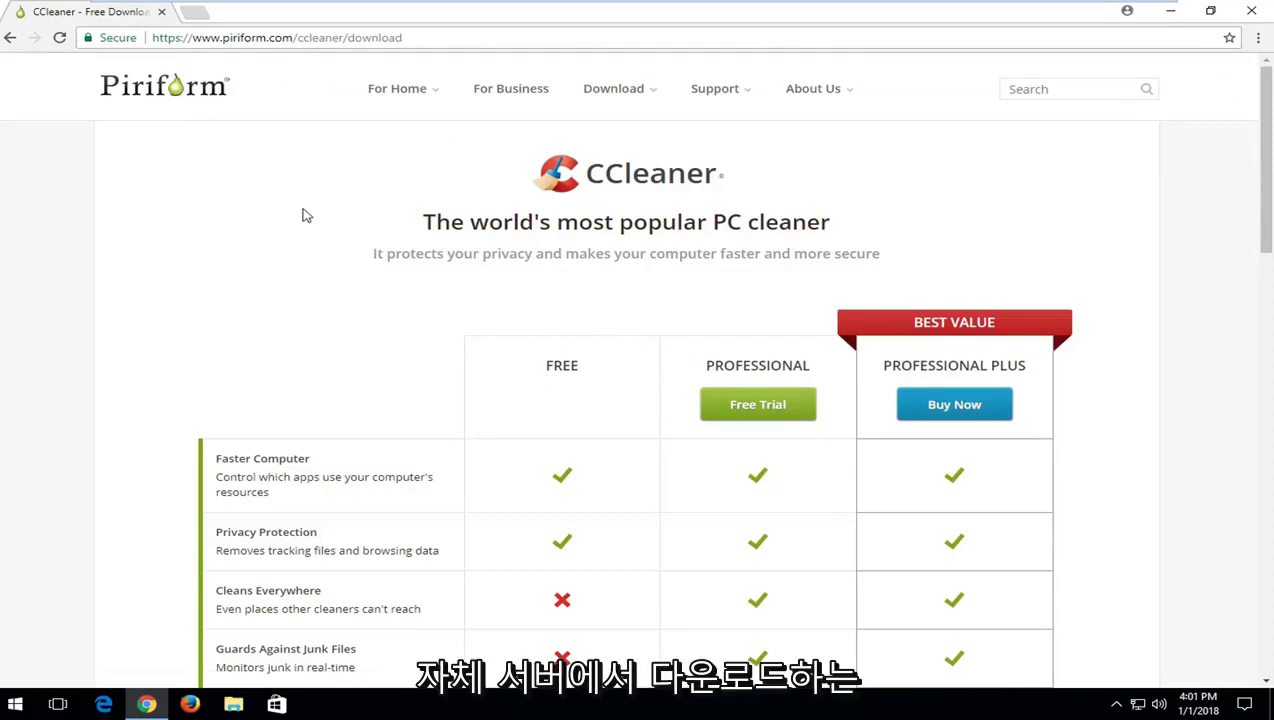
# Step: Download the free CCleaner installer ccsetup538.exe from Piriform's page and launch it
pyautogui.scroll(-1, 551, 355)
pyautogui.scroll(-2, 551, 355)
pyautogui.scroll(-3, 549, 253)
pyautogui.scroll(-3, 562, 276)
pyautogui.click(563, 358)
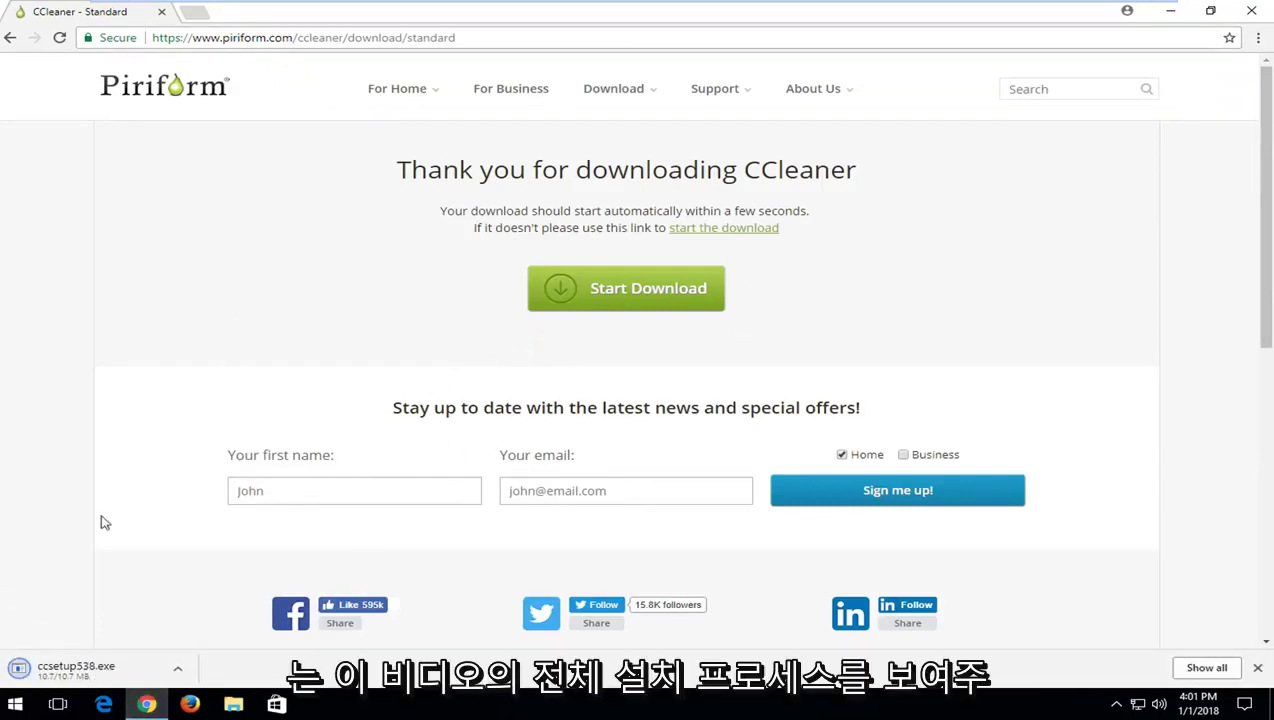
pyautogui.click(75, 669)
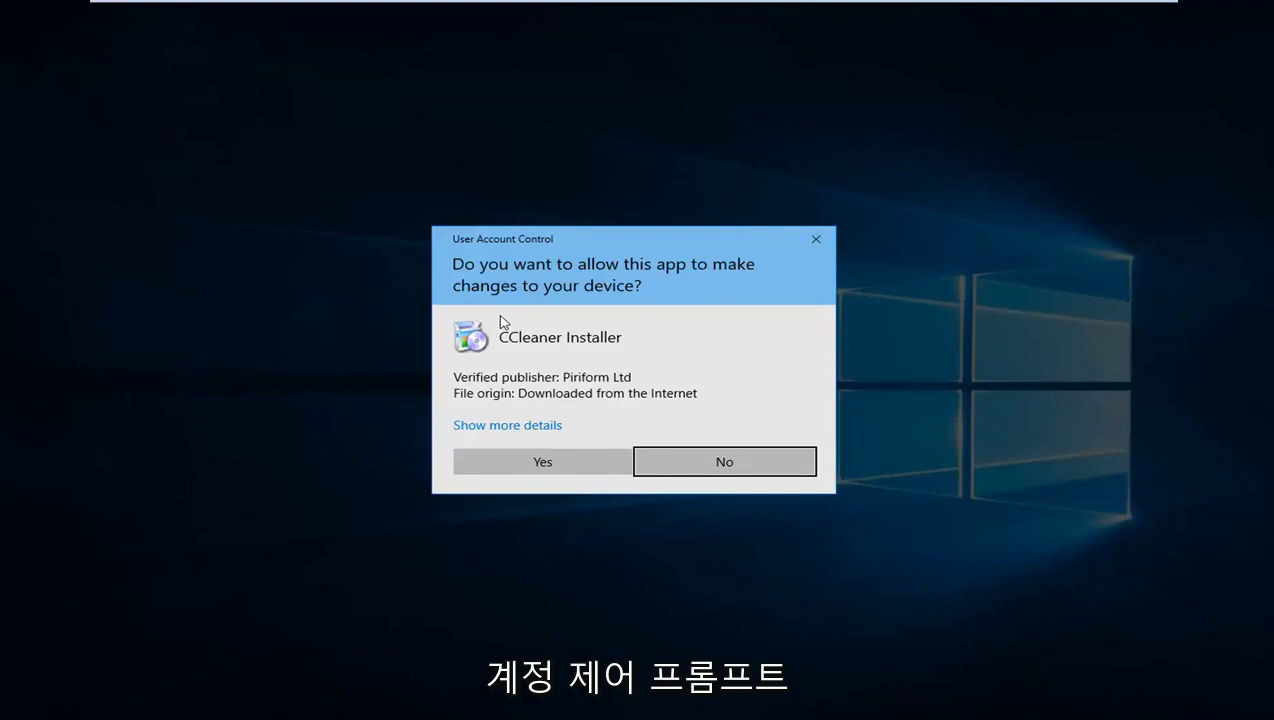
# Step: Allow the installer, uncheck the Avast Free Antivirus offer, and install CCleaner v5.38
pyautogui.click(514, 460)
pyautogui.click(1170, 11)
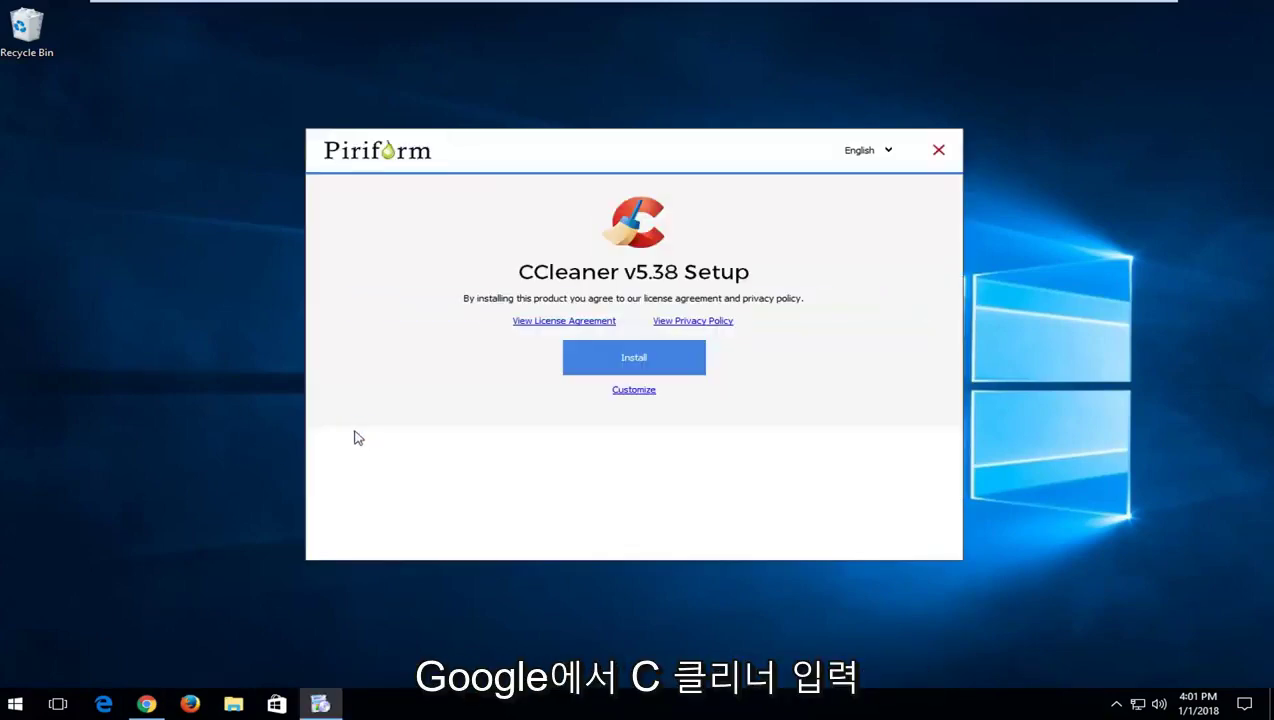
pyautogui.click(632, 392)
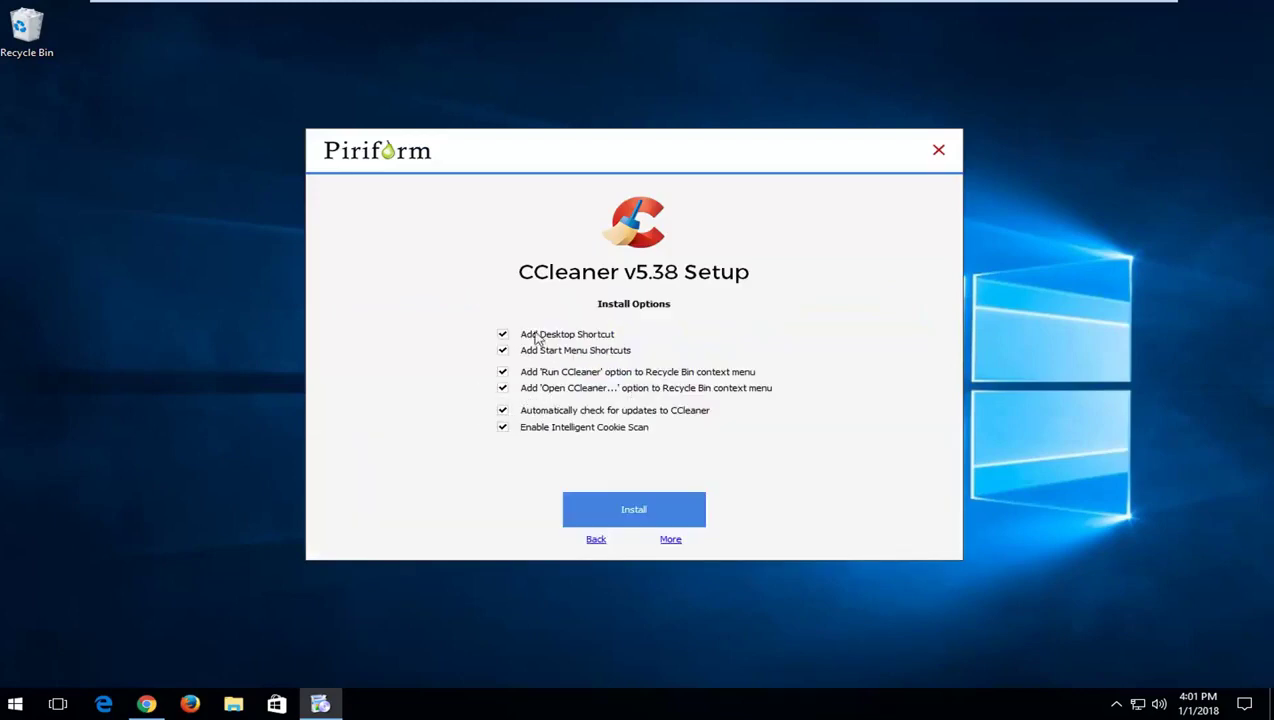
pyautogui.click(594, 540)
pyautogui.click(340, 507)
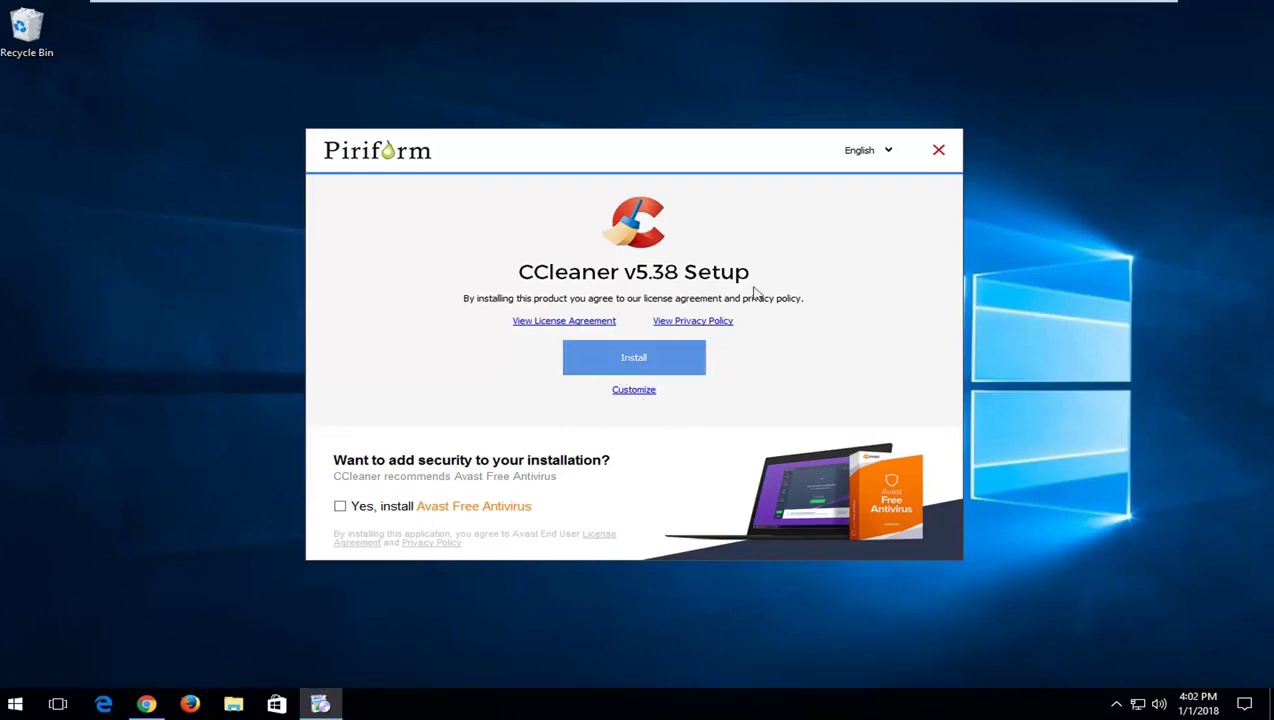
pyautogui.click(630, 355)
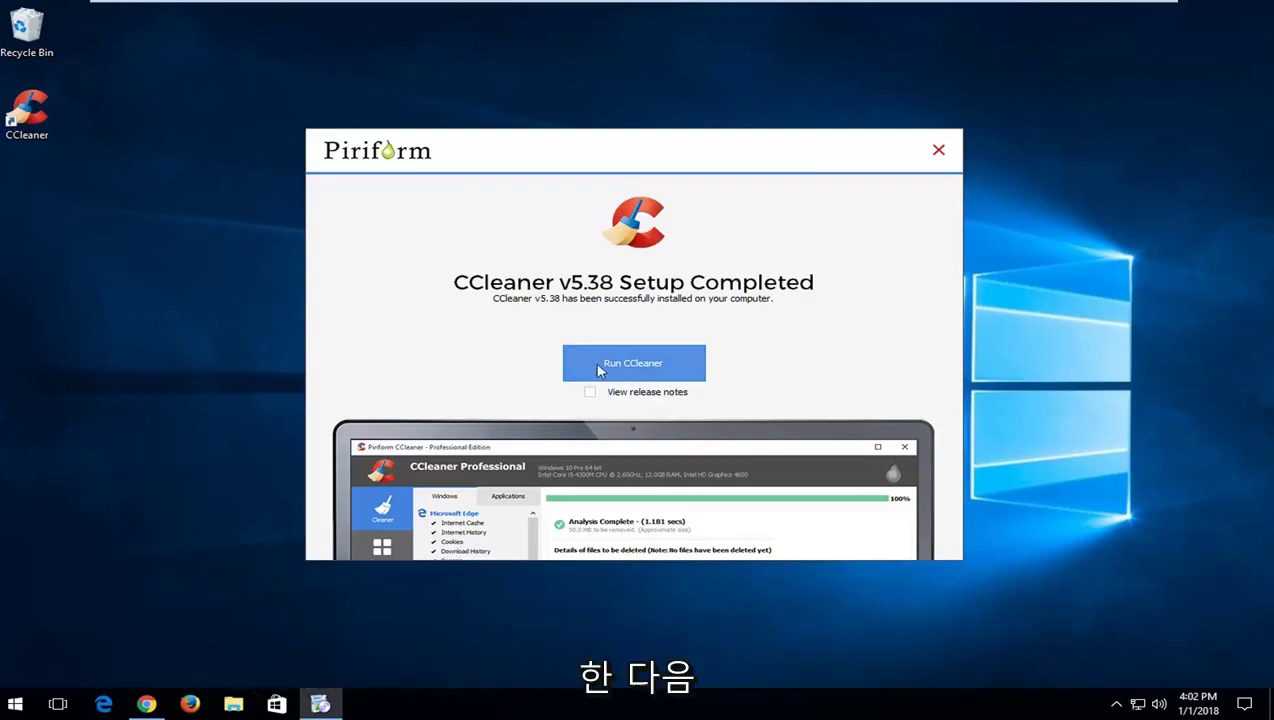
# Step: Run CCleaner Free v5.38 from the finished setup and open its Tools section
pyautogui.click(600, 368)
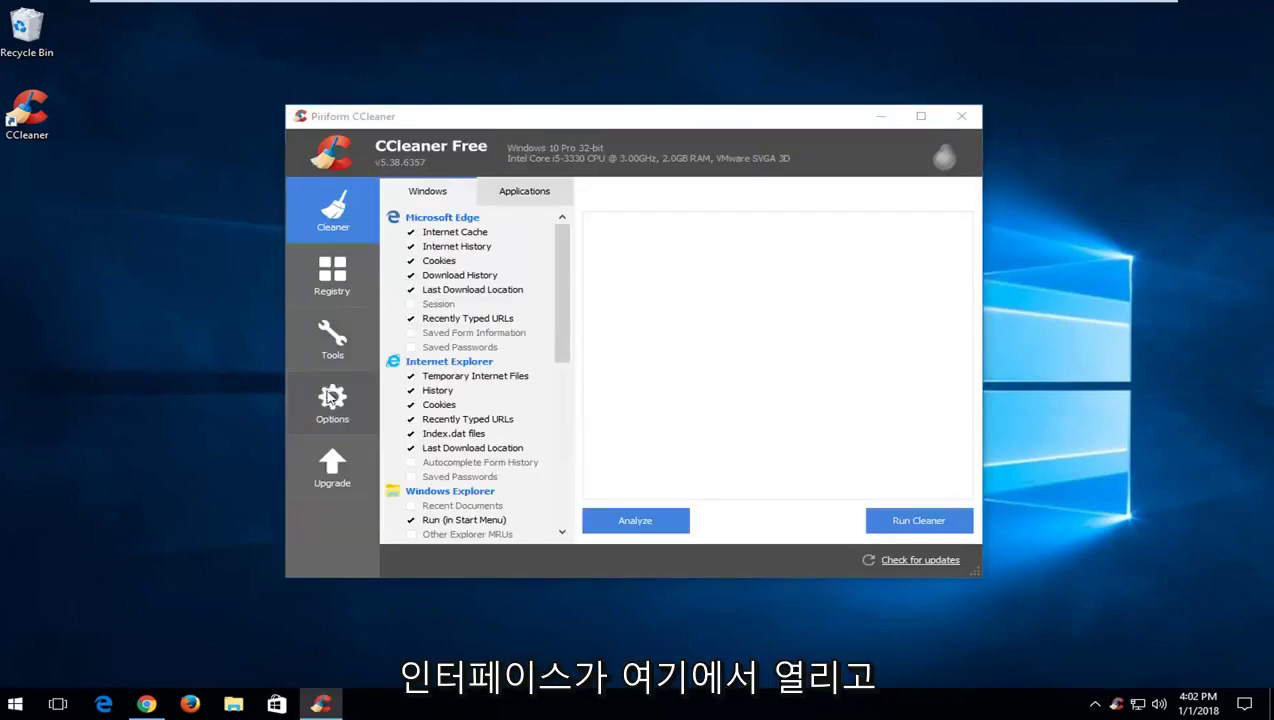
pyautogui.click(337, 344)
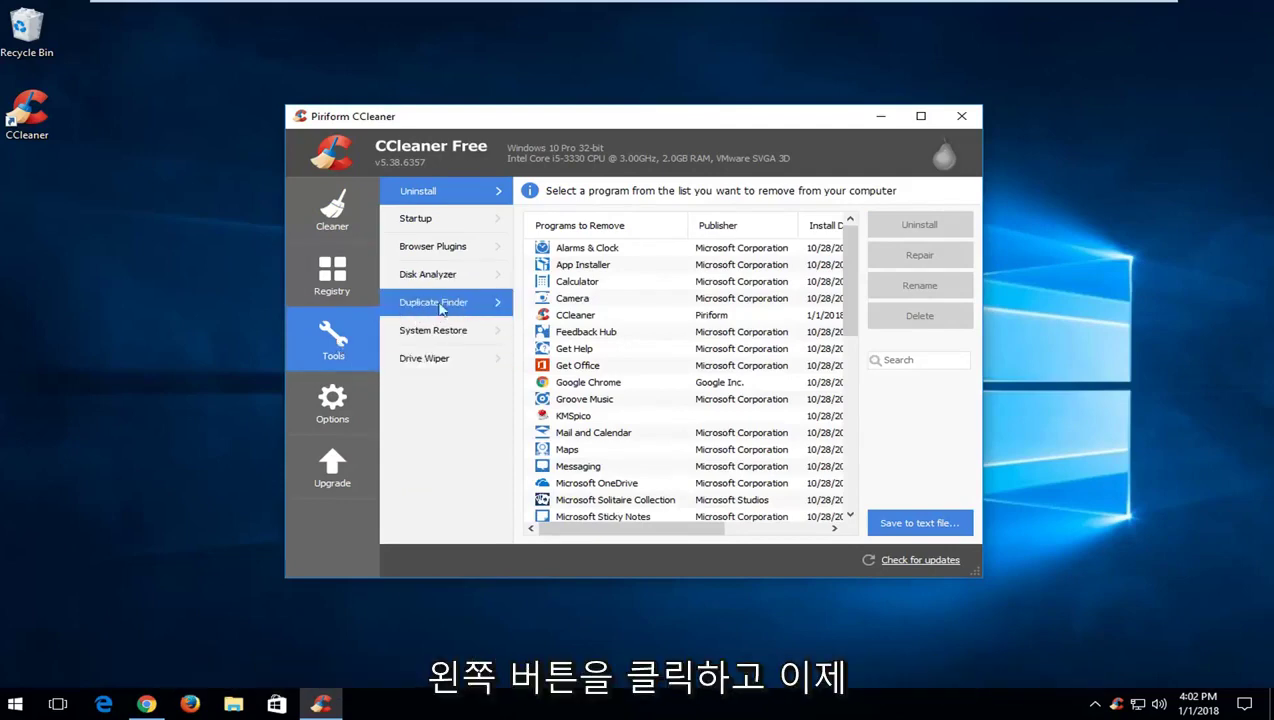
# Step: Open Duplicate Finder and look through its drive C search options
pyautogui.click(455, 305)
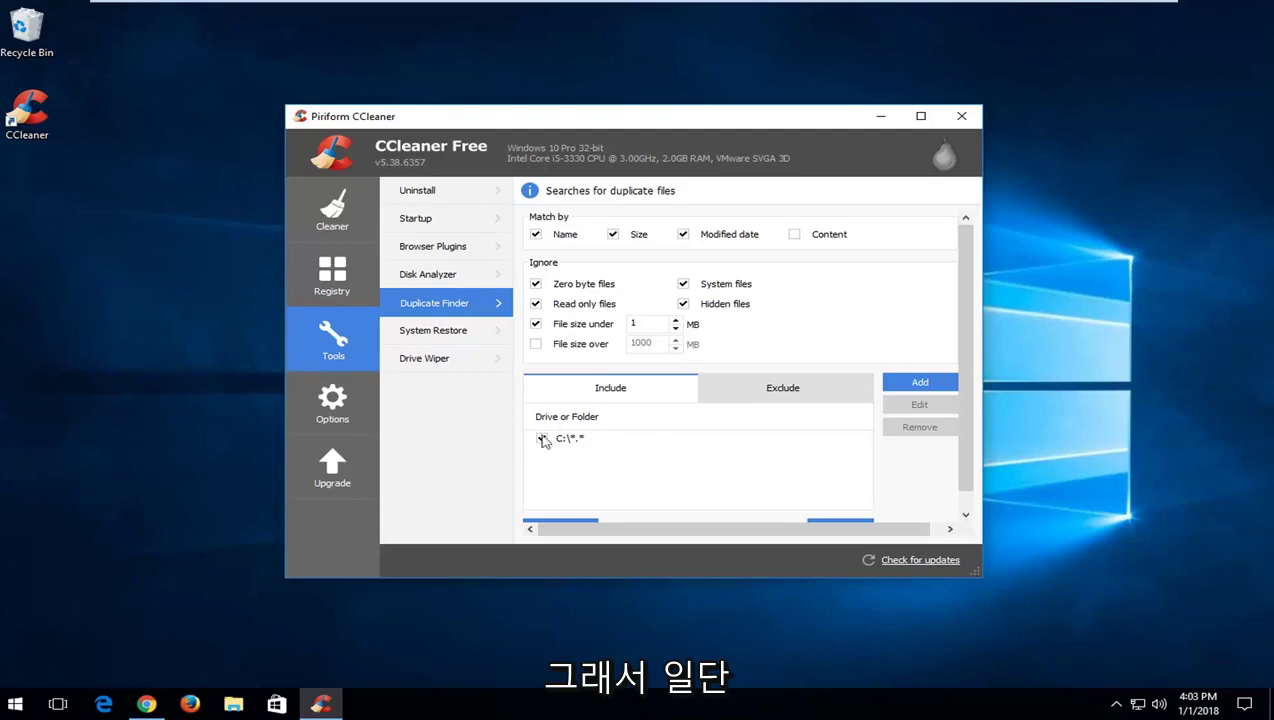
pyautogui.scroll(-1, 886, 370)
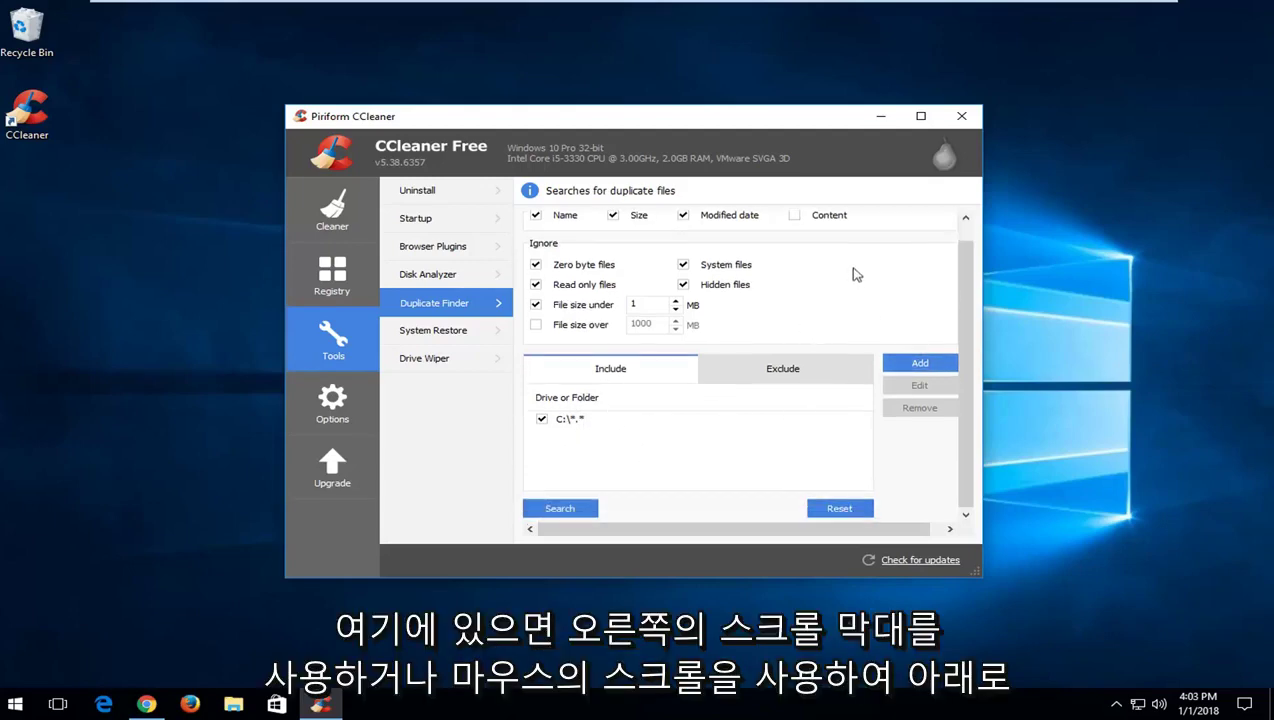
pyautogui.scroll(1, 928, 263)
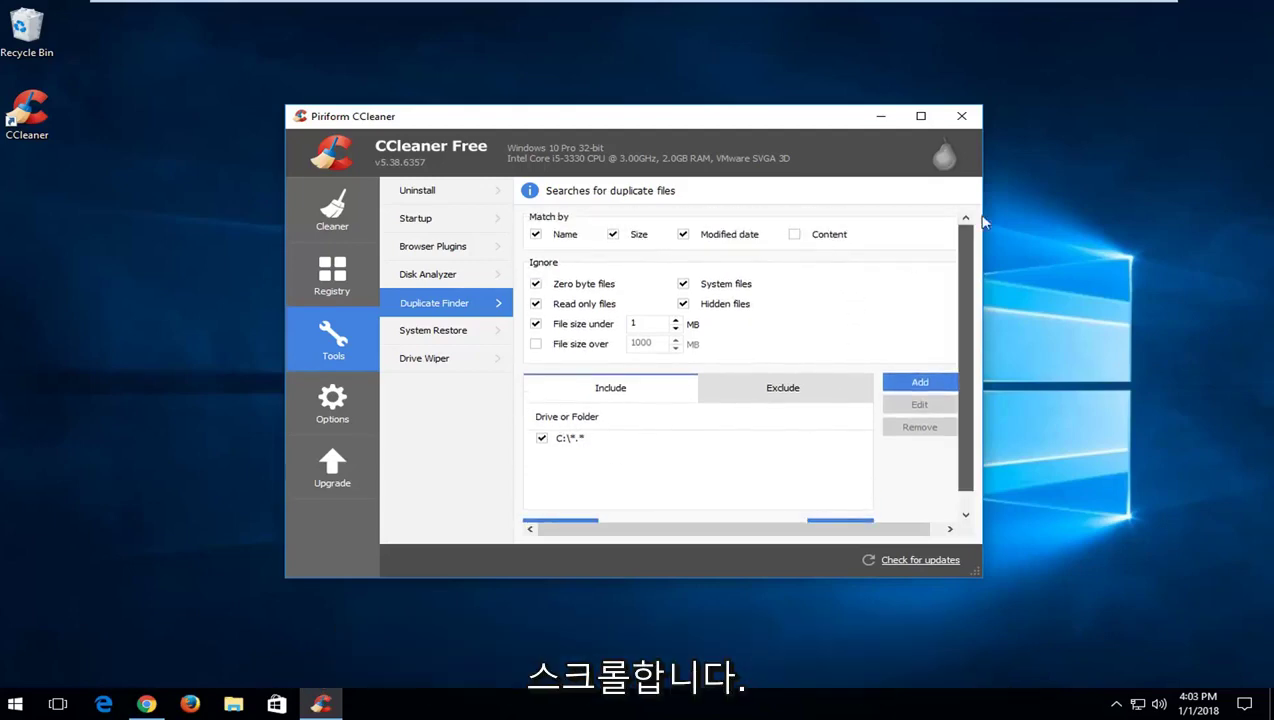
pyautogui.scroll(-1, 895, 265)
pyautogui.scroll(1, 896, 278)
pyautogui.scroll(-1, 896, 278)
# Step: Search drive C for duplicates, widen the Name column, and tick two GoogleUpdateSetup.exe copies
pyautogui.click(568, 510)
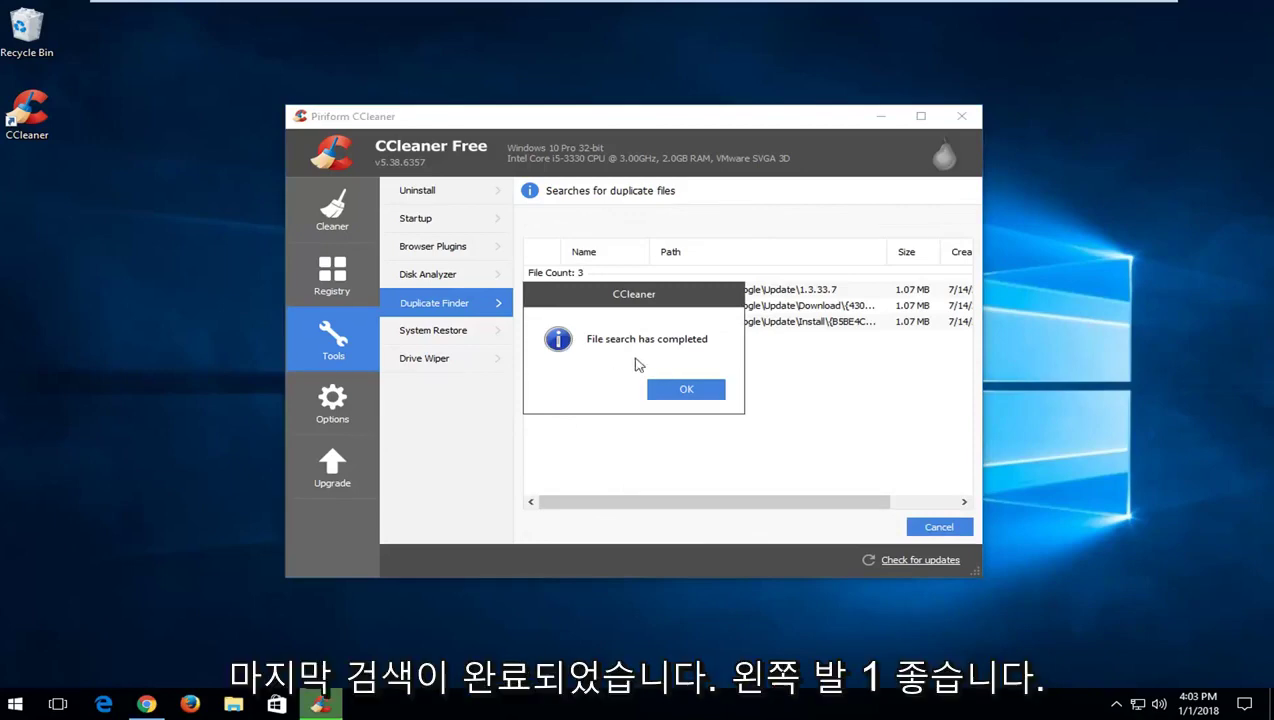
pyautogui.click(686, 392)
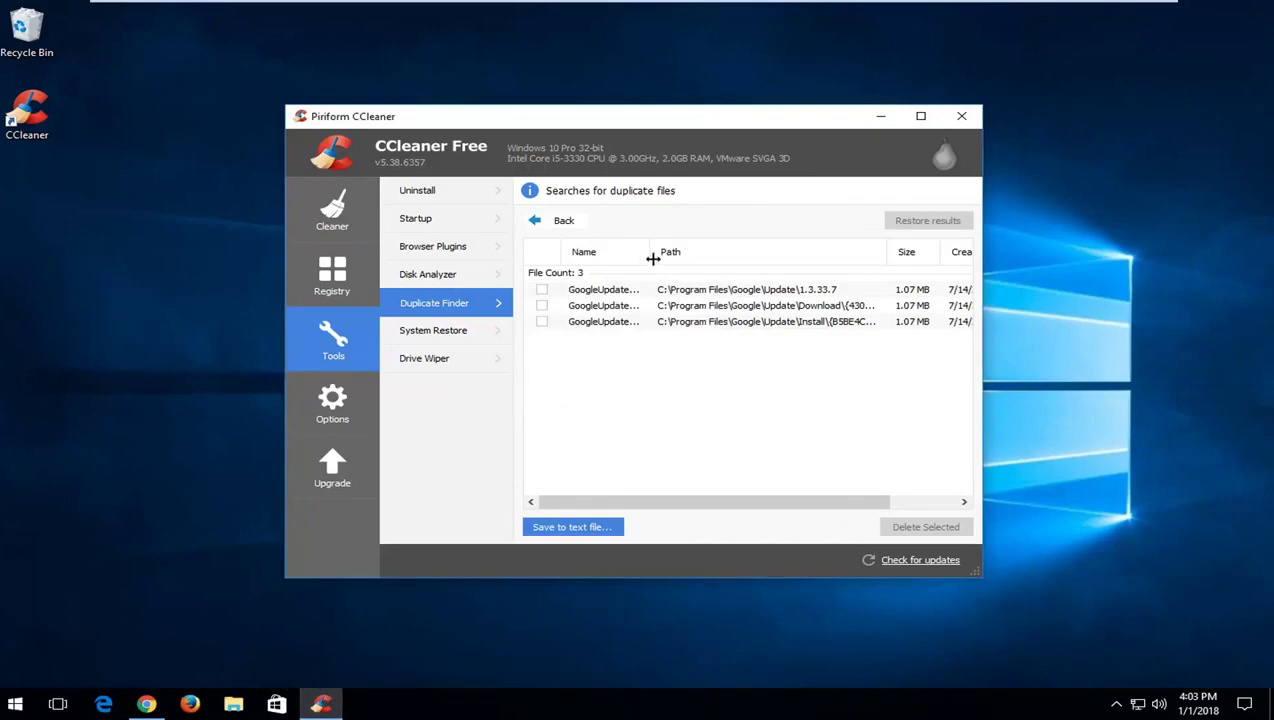
pyautogui.moveTo(652, 259); pyautogui.dragTo(752, 254)
pyautogui.moveTo(640, 502)
pyautogui.mouseDown()
pyautogui.moveTo(765, 507)
pyautogui.moveTo(873, 489)
pyautogui.moveTo(489, 464)
pyautogui.mouseUp()
pyautogui.click(541, 290)
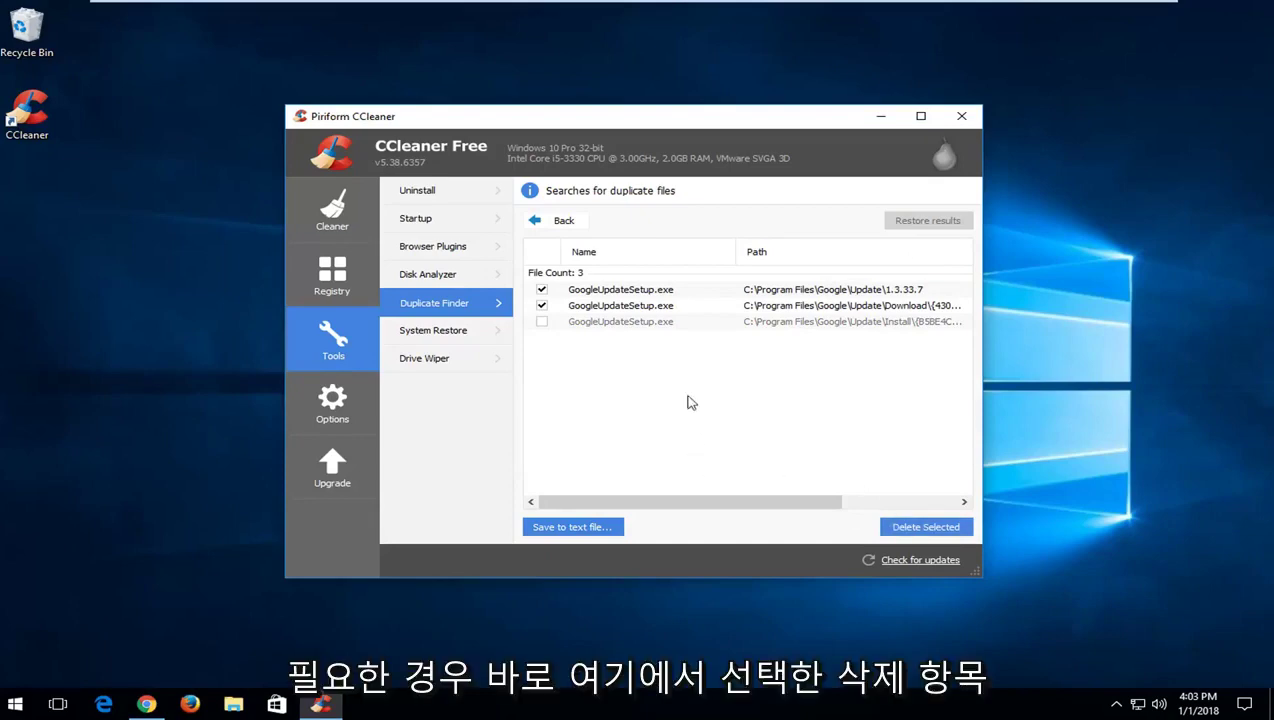
pyautogui.moveTo(739, 502)
pyautogui.mouseDown()
pyautogui.moveTo(852, 502)
pyautogui.moveTo(503, 475)
pyautogui.mouseUp()
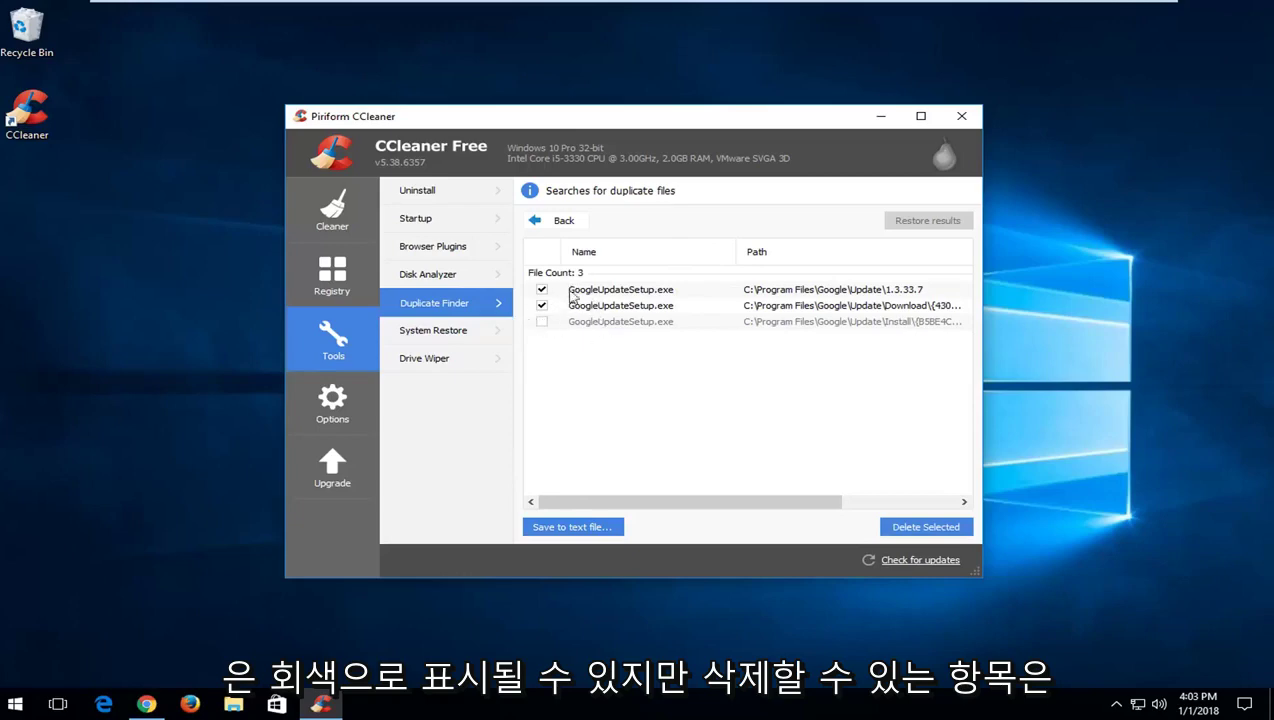
# Step: Delete the two ticked GoogleUpdateSetup.exe files, confirming and dismissing the success message
pyautogui.click(898, 529)
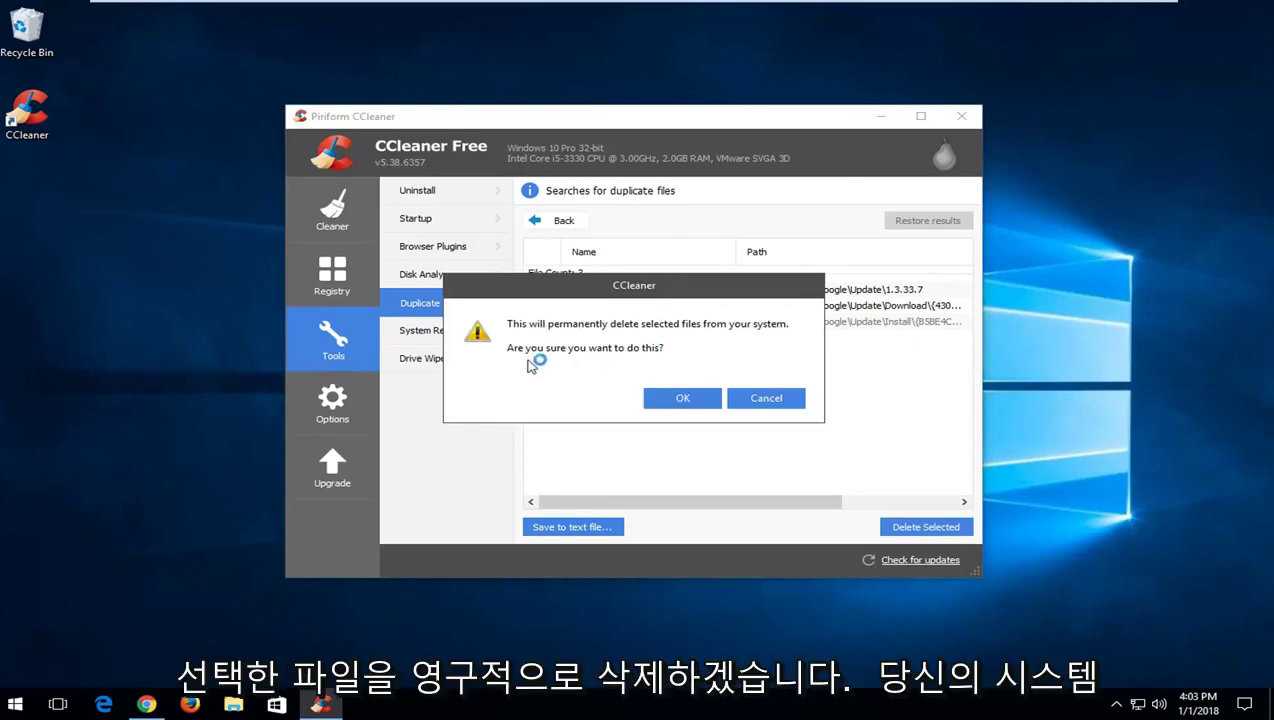
pyautogui.click(666, 401)
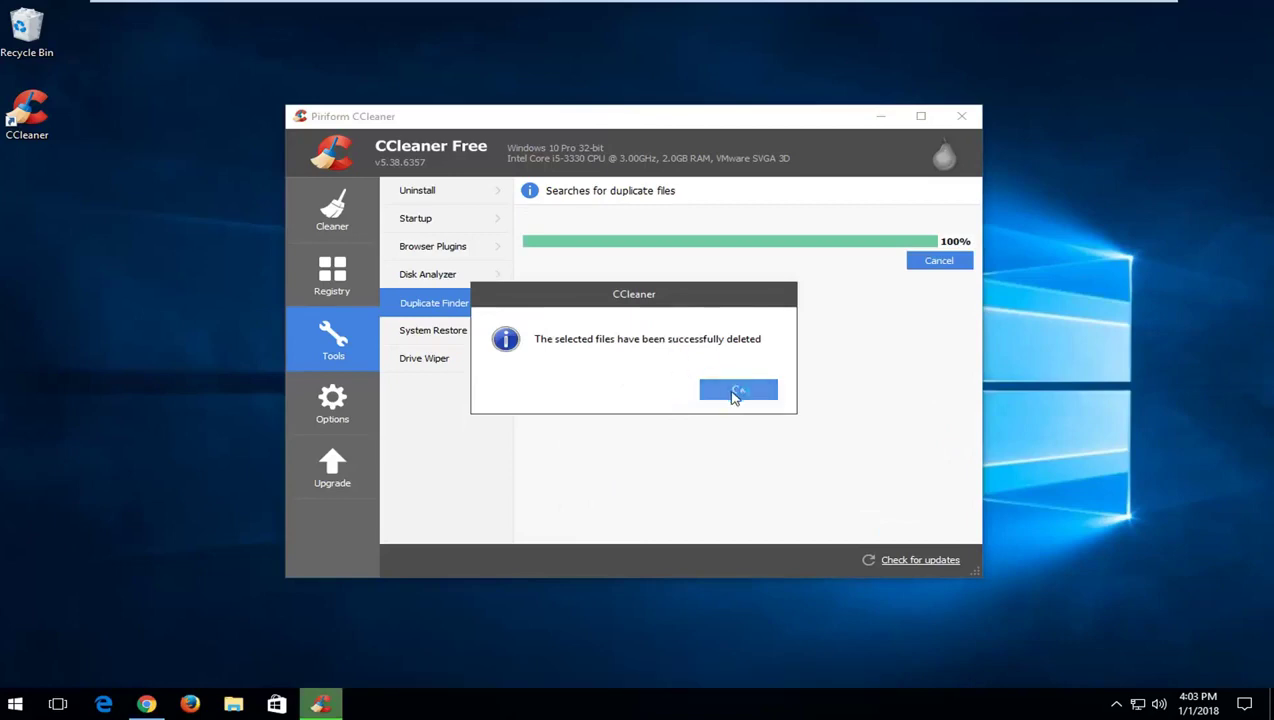
pyautogui.click(731, 392)
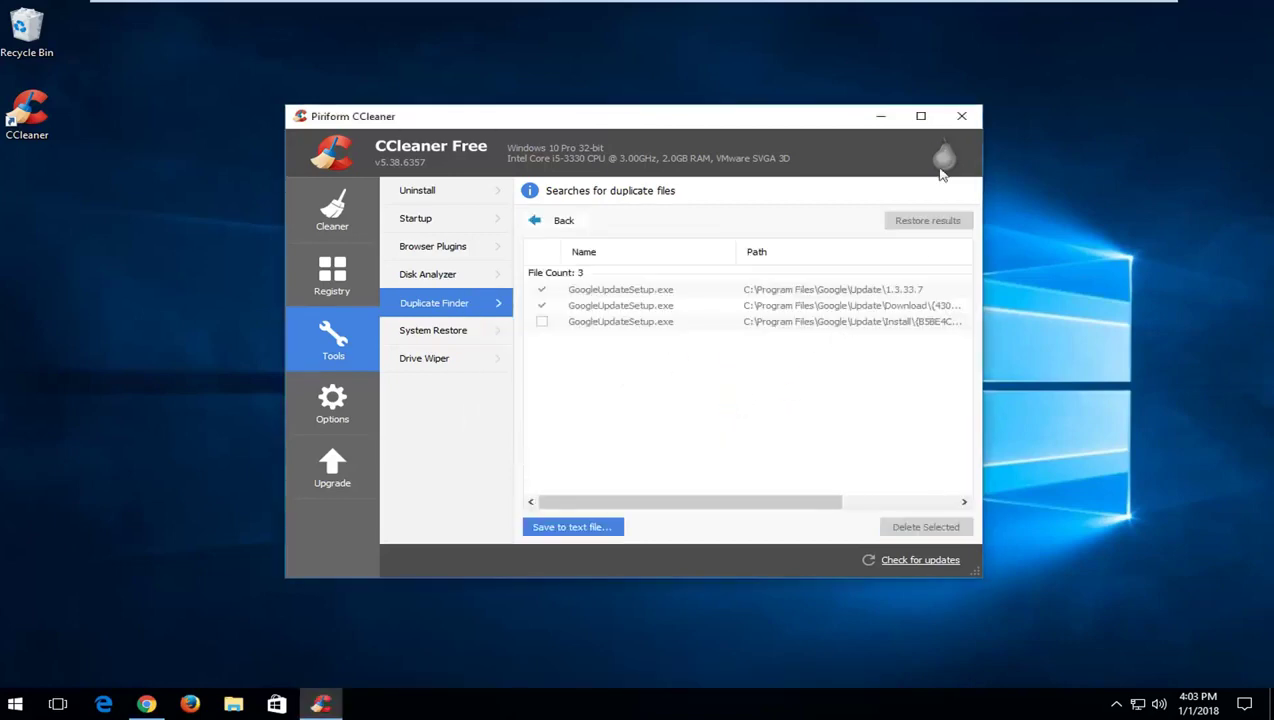
# Step: Close the CCleaner window and dismiss the Monitoring Active popup with OK Thanks
pyautogui.click(962, 118)
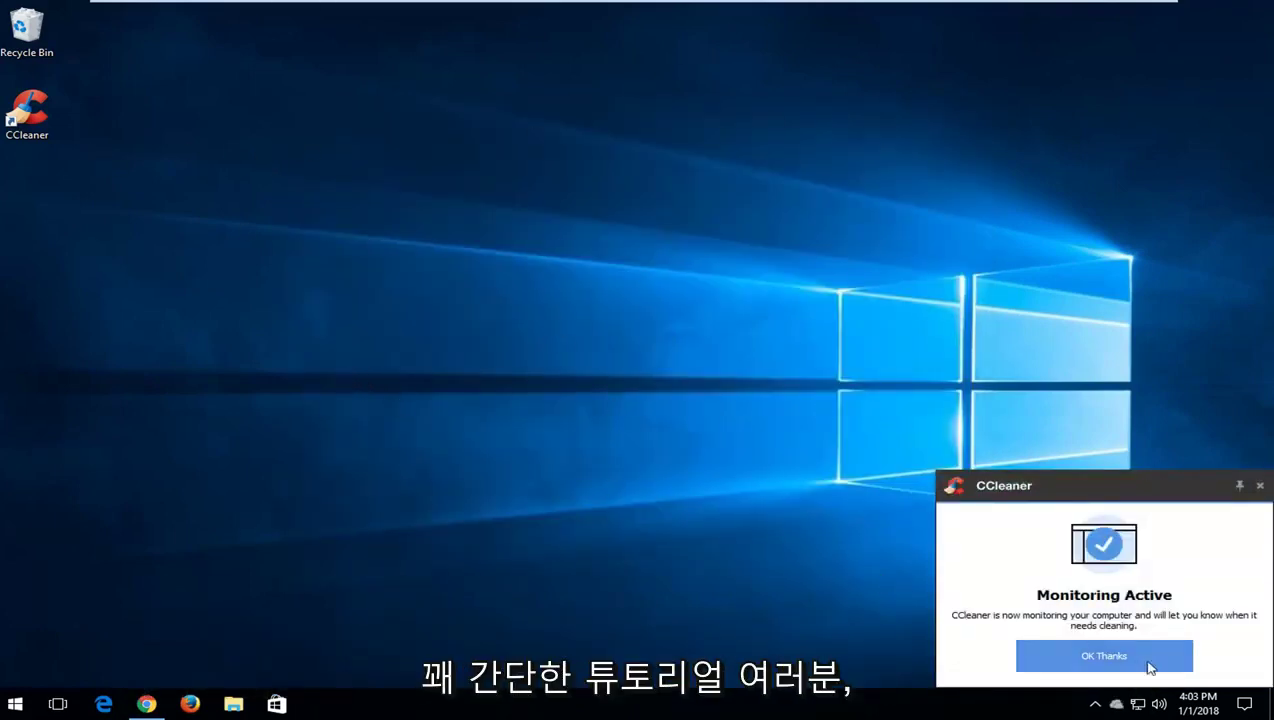
pyautogui.click(1095, 657)
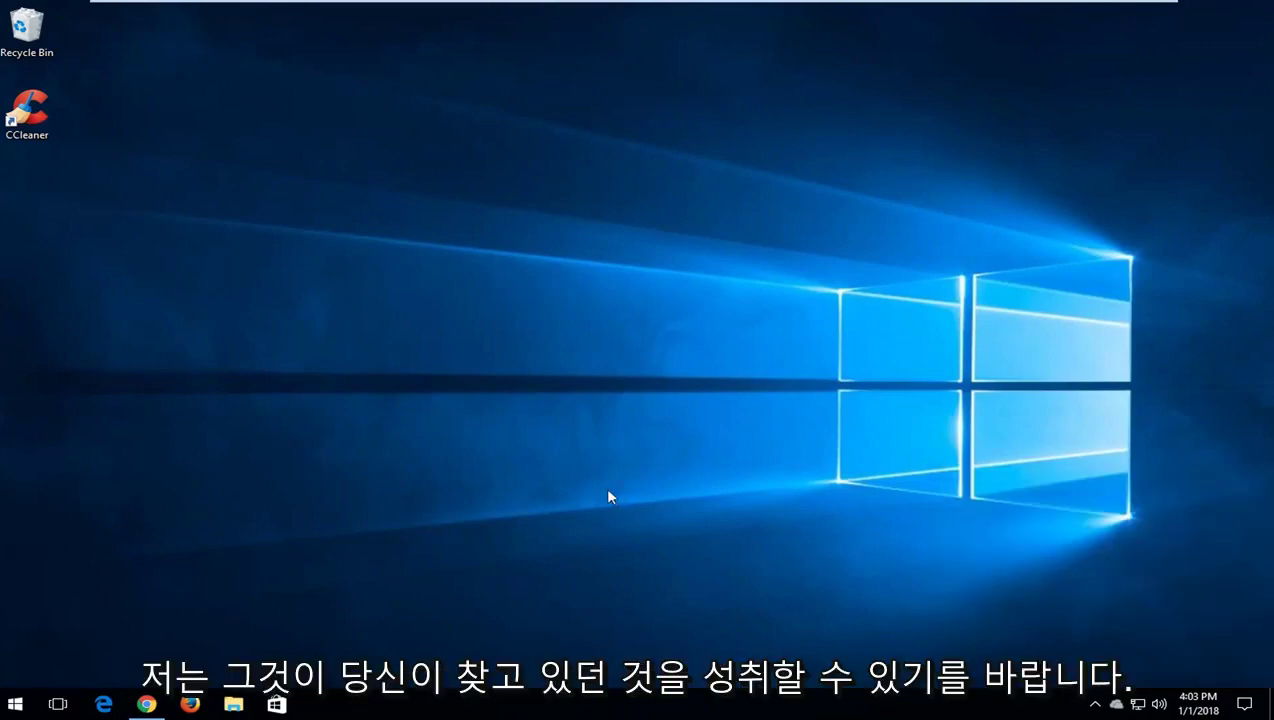